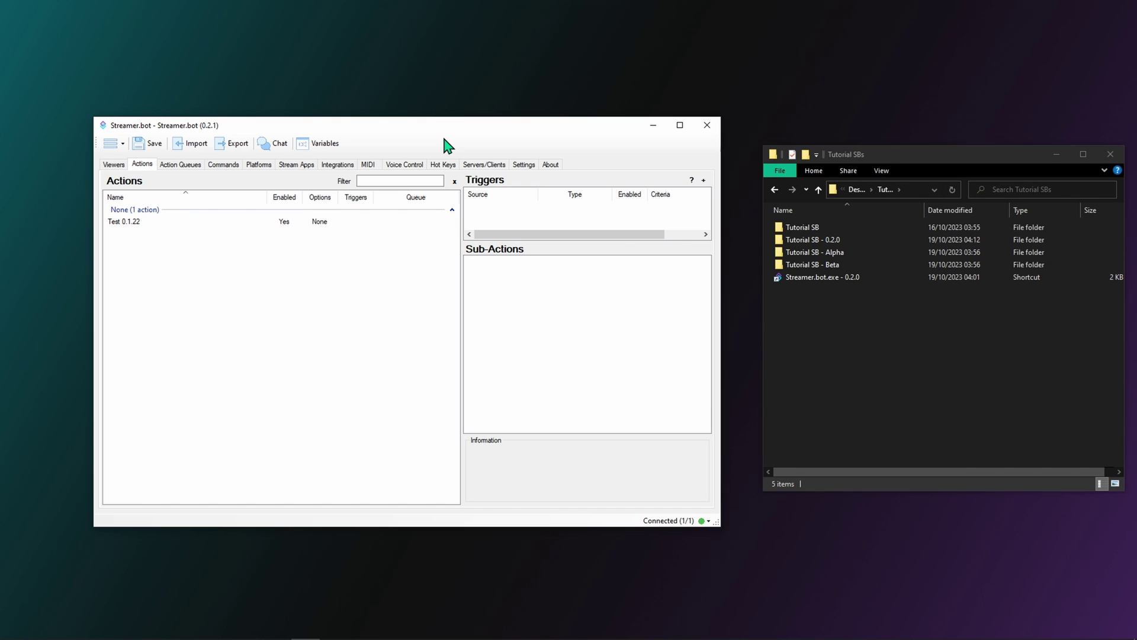
Log in from Integrations > Streamer.bot Website to bring up the Discord authorization page
click(343, 170)
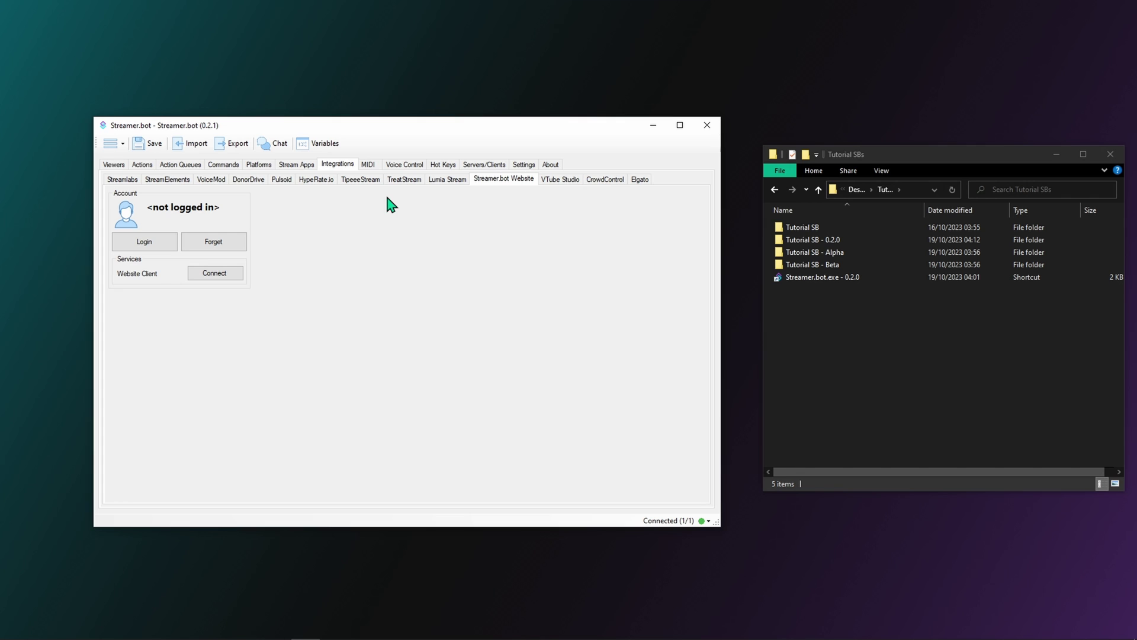
click(164, 245)
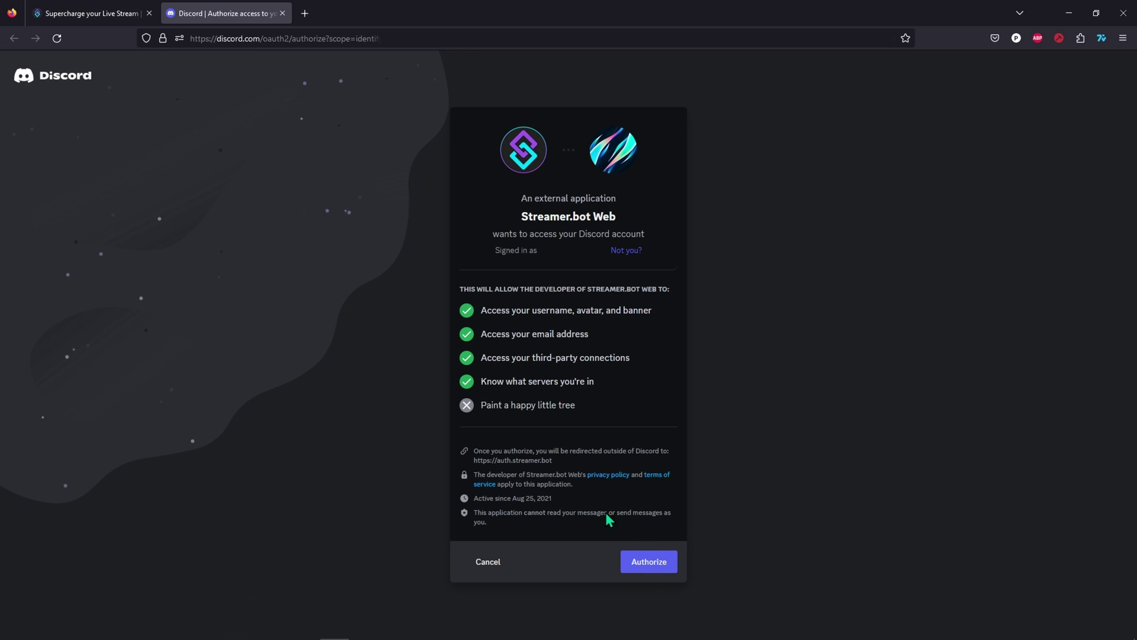
Authorize Streamer.bot Web in Discord and close the 'Logged In Successfully' page
click(652, 568)
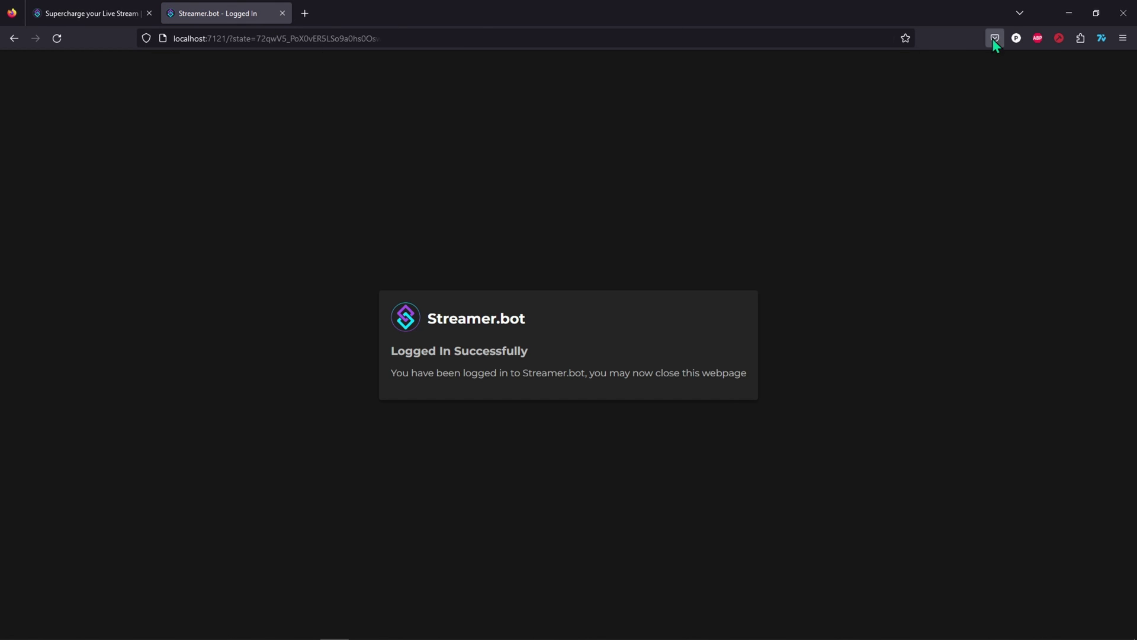
click(1067, 11)
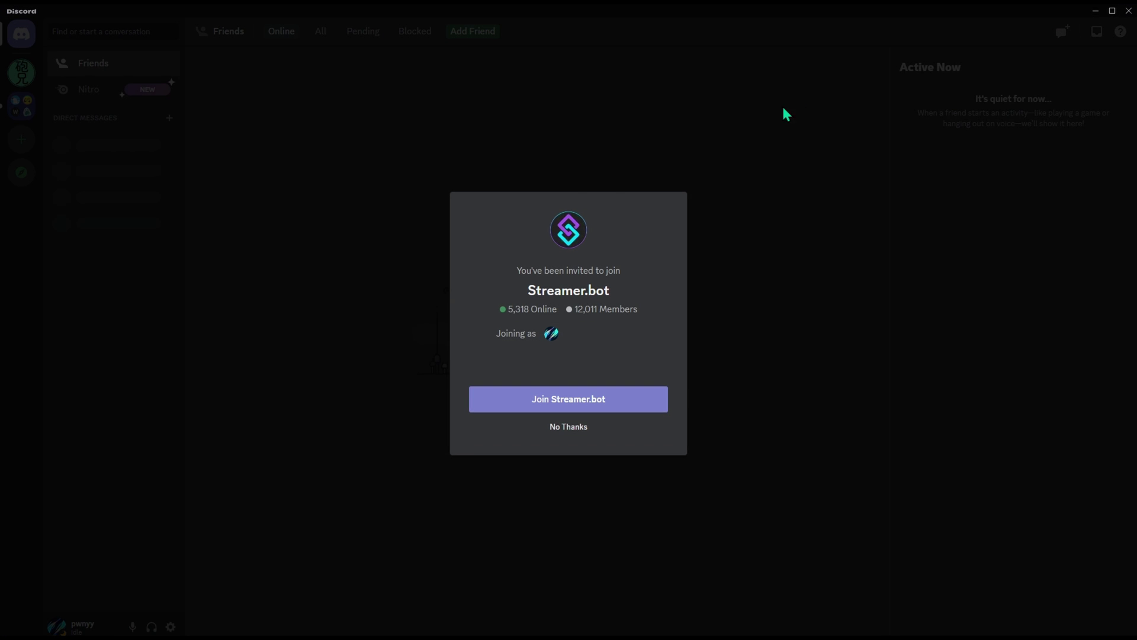
Join the Streamer.bot Discord server, keeping Yes for early beta access through onboarding
click(637, 401)
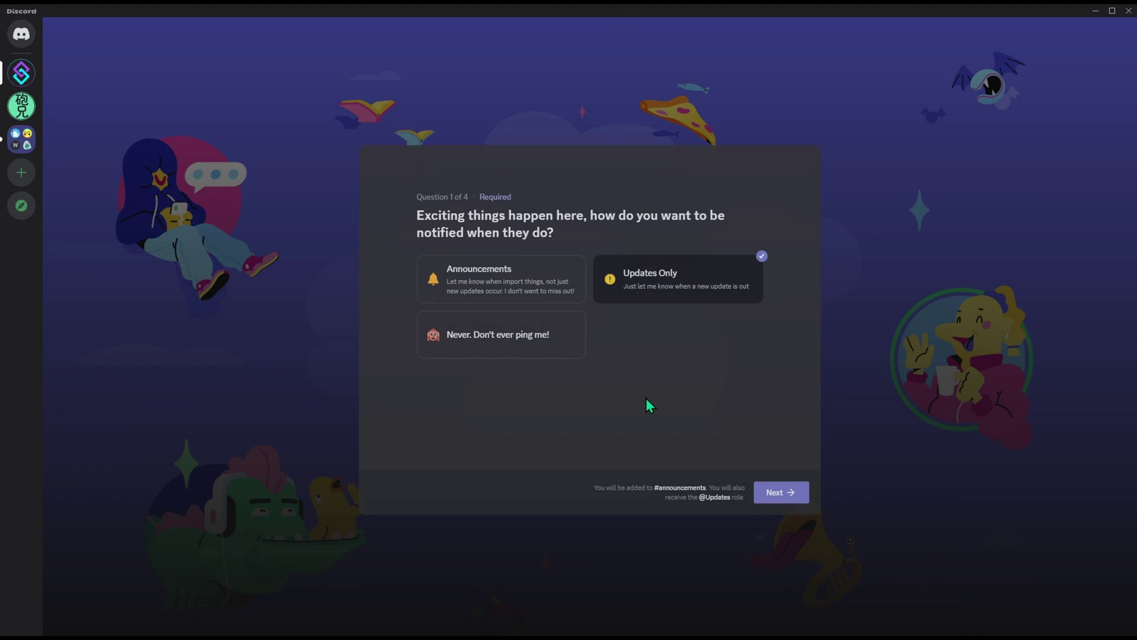
click(782, 497)
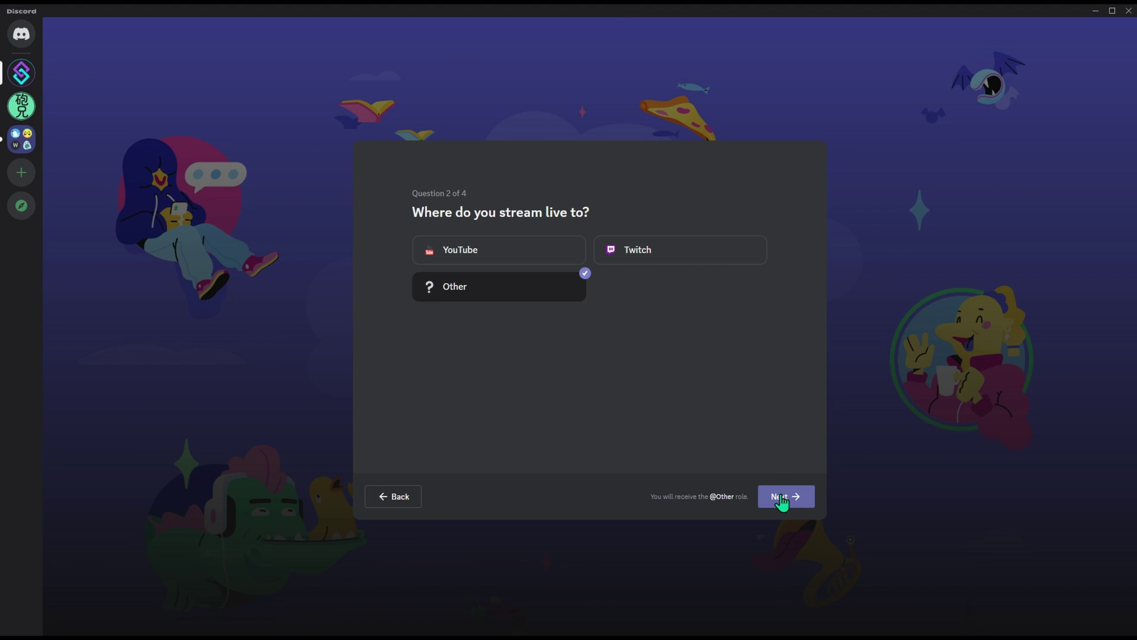
click(782, 497)
click(782, 498)
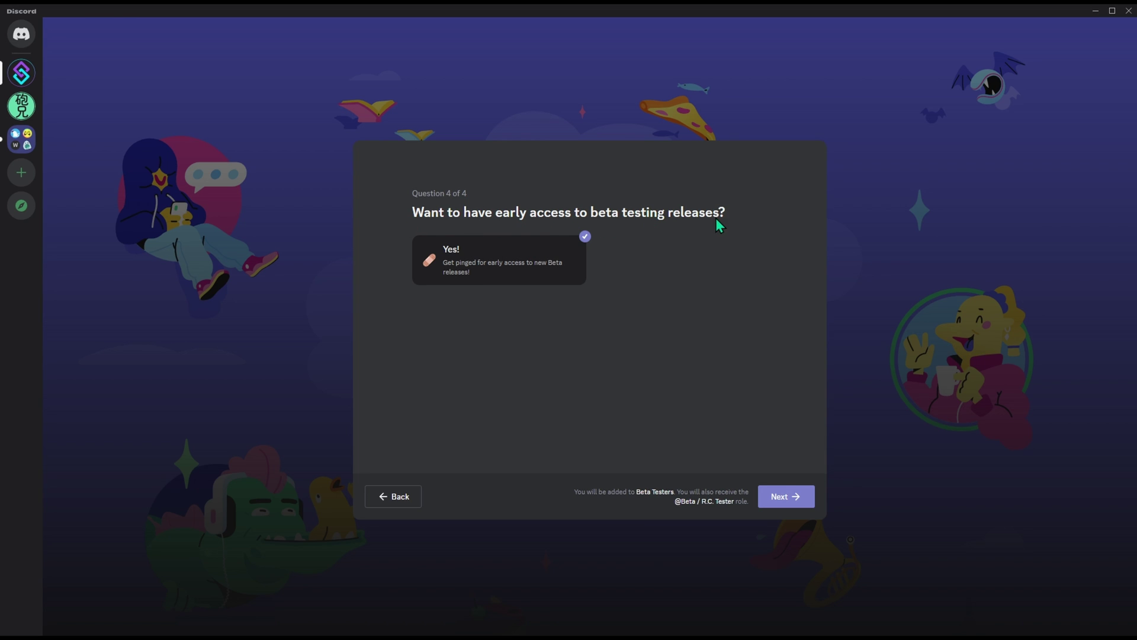
click(496, 269)
click(495, 270)
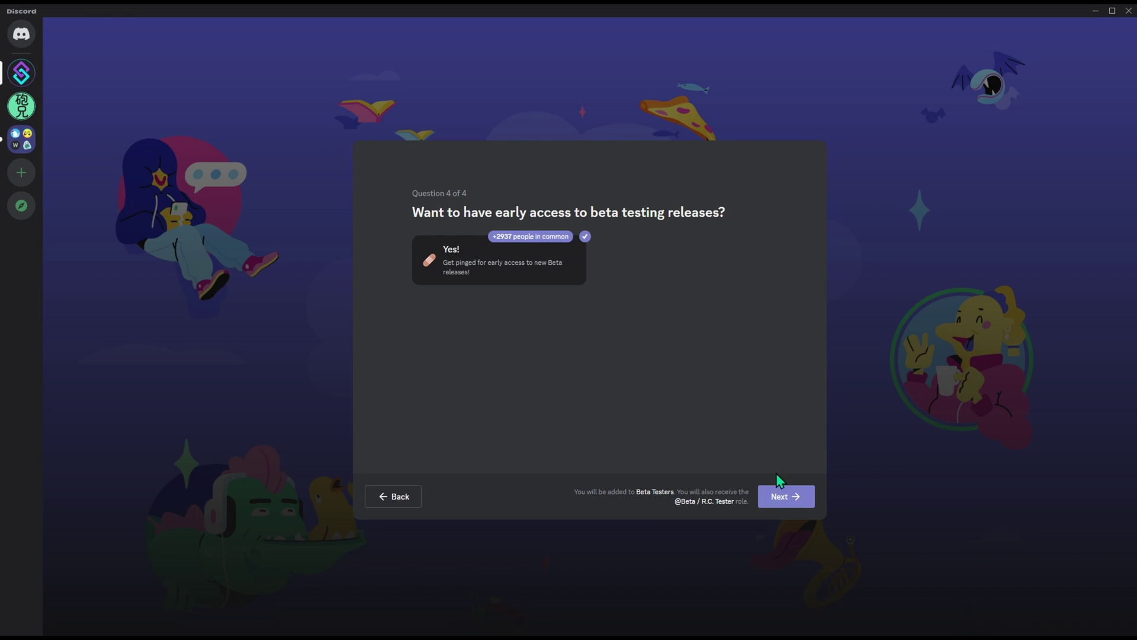
click(797, 497)
click(797, 498)
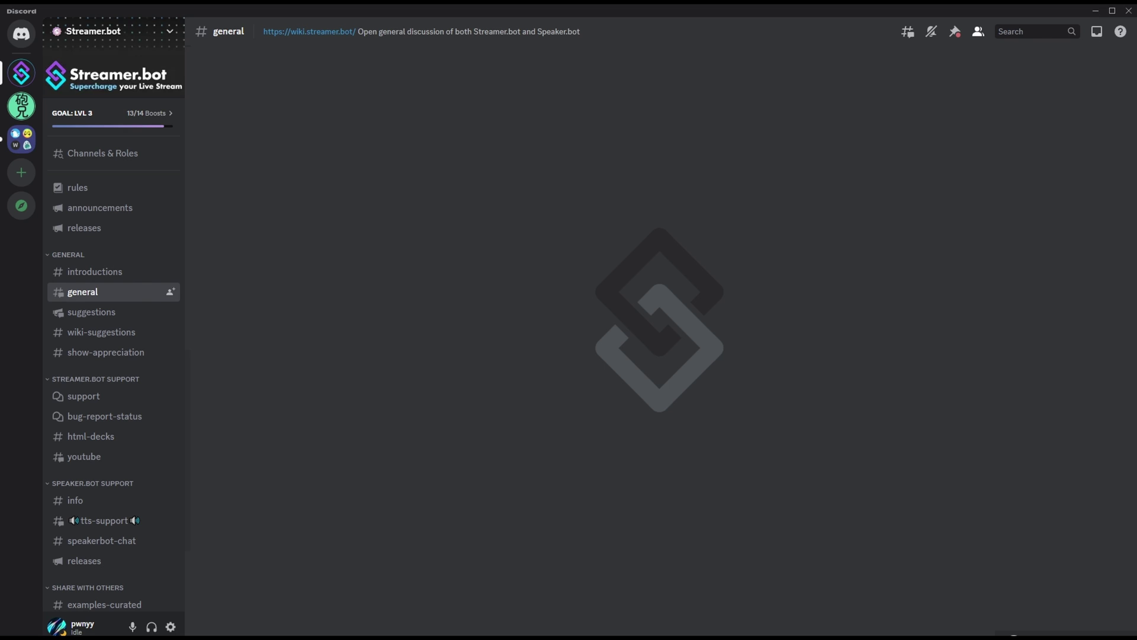
View the server's Channels & Roles customization questions to confirm the Beta / R.C. Tester role
click(160, 166)
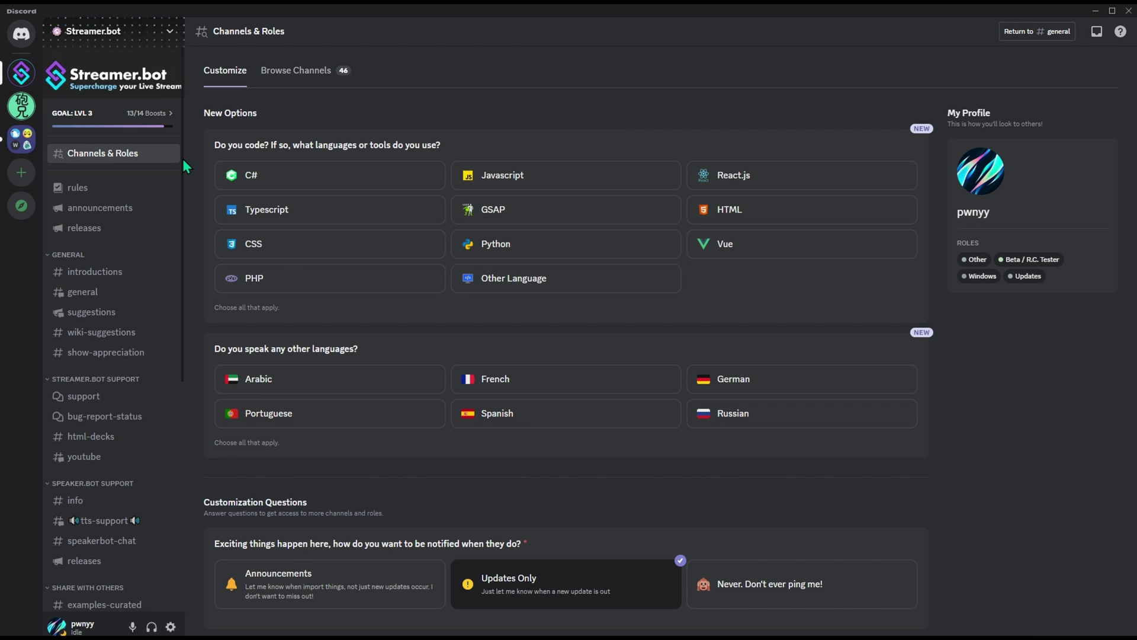
scroll(196, 163, down, 5)
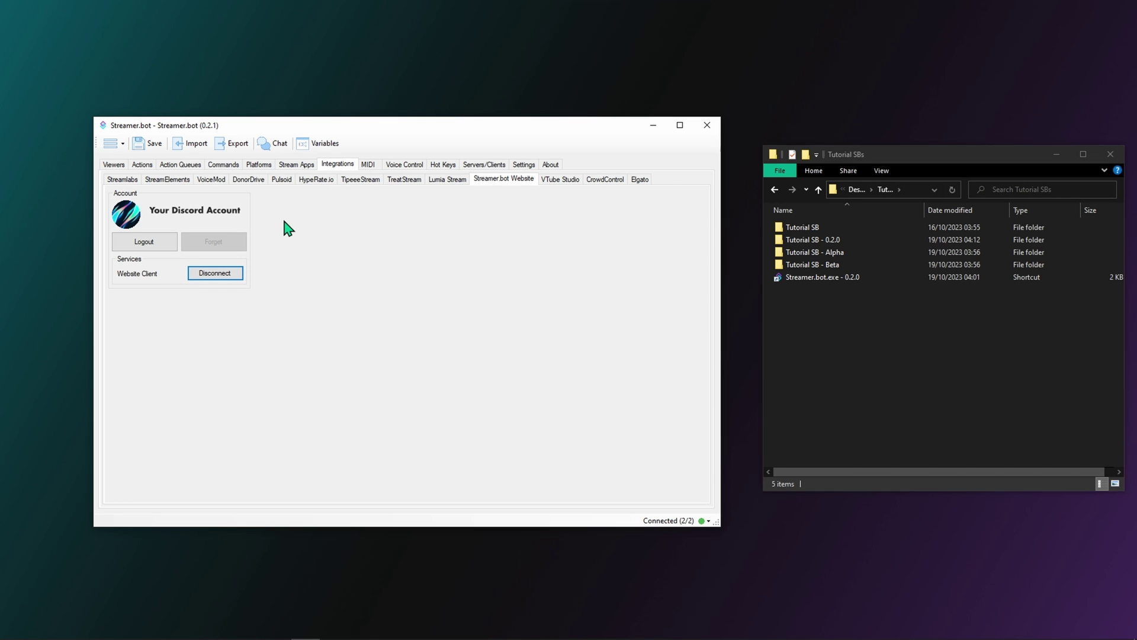
Check for updates from the main menu and set the Update Channel to beta
click(118, 145)
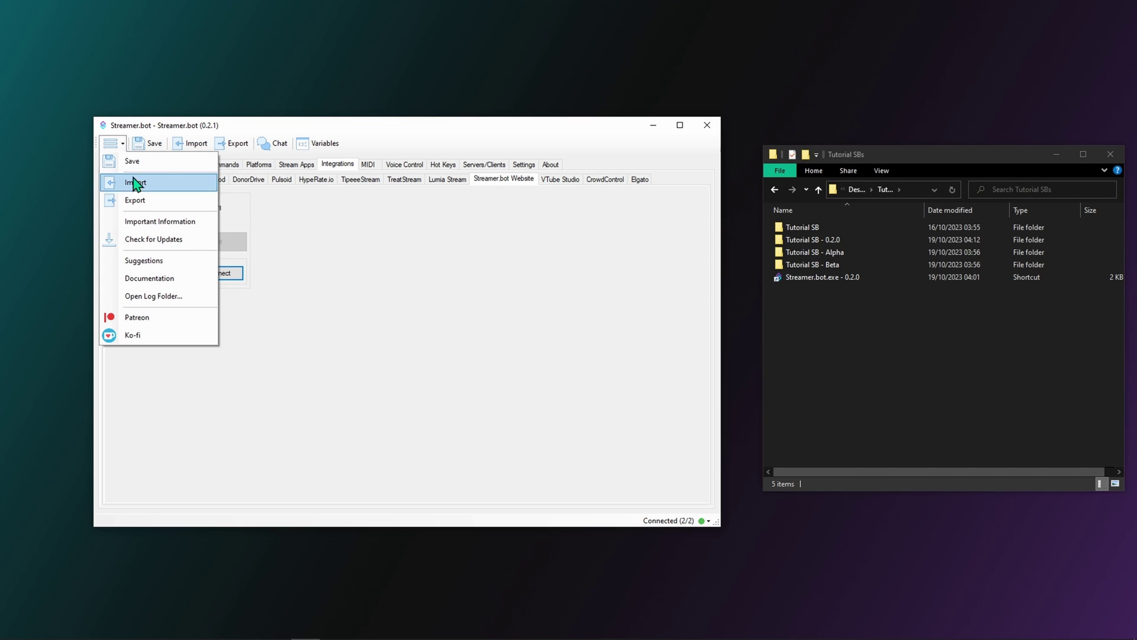
click(170, 239)
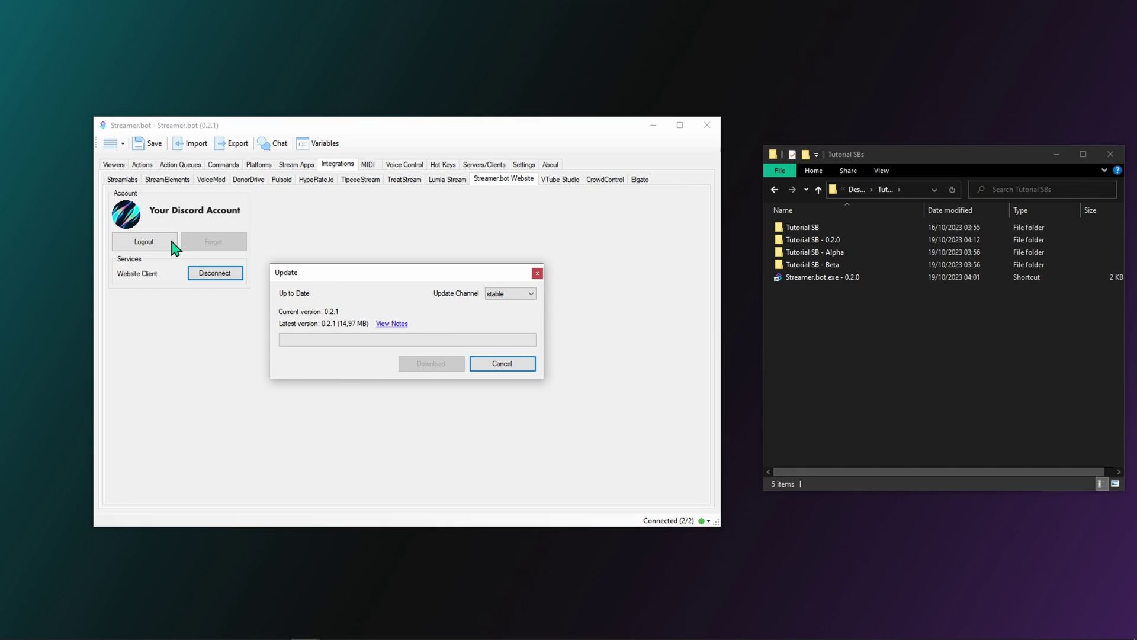
click(517, 295)
click(496, 314)
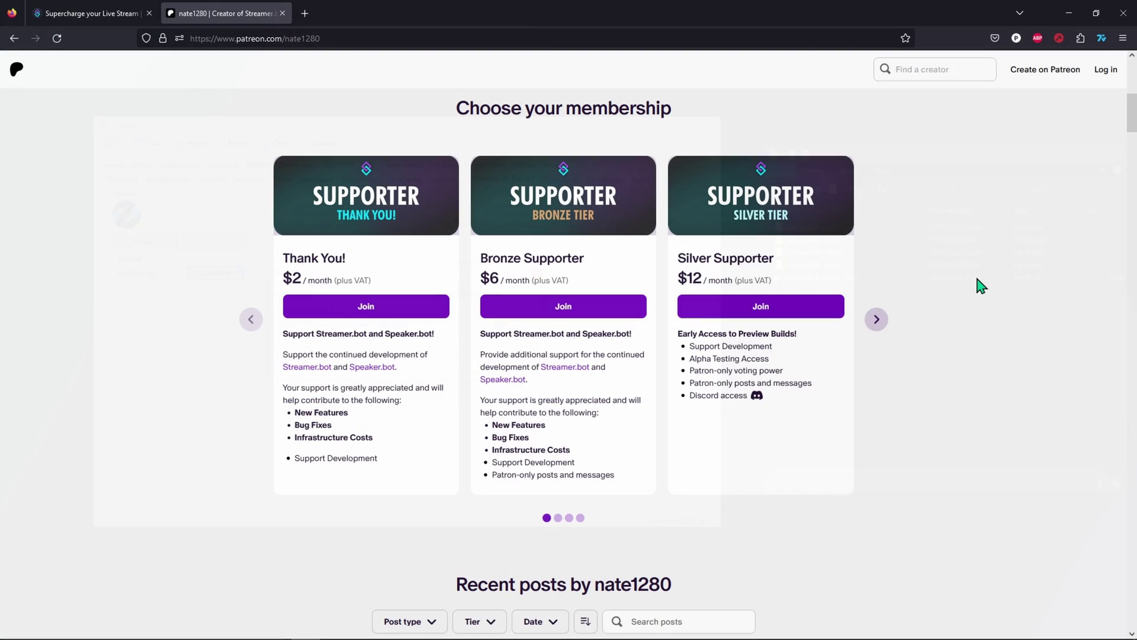
Highlight Alpha Testing Access on the $12 Silver Supporter tier, then scroll back to the page header
drag(769, 359, 690, 364)
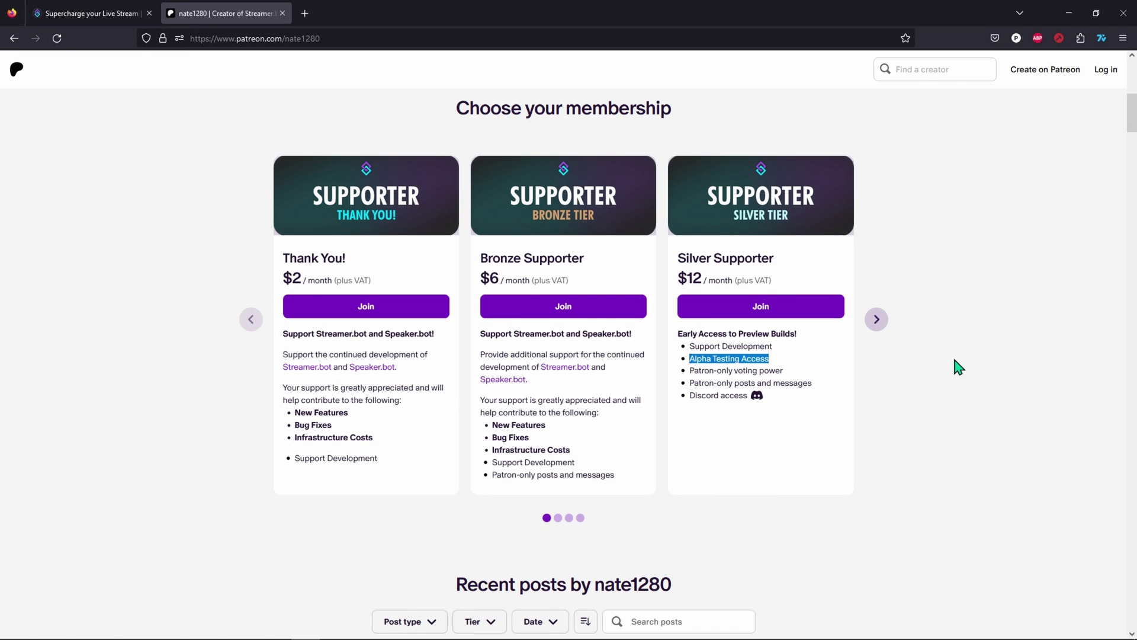
click(977, 343)
scroll(977, 342, up, 5)
scroll(977, 342, up, 3)
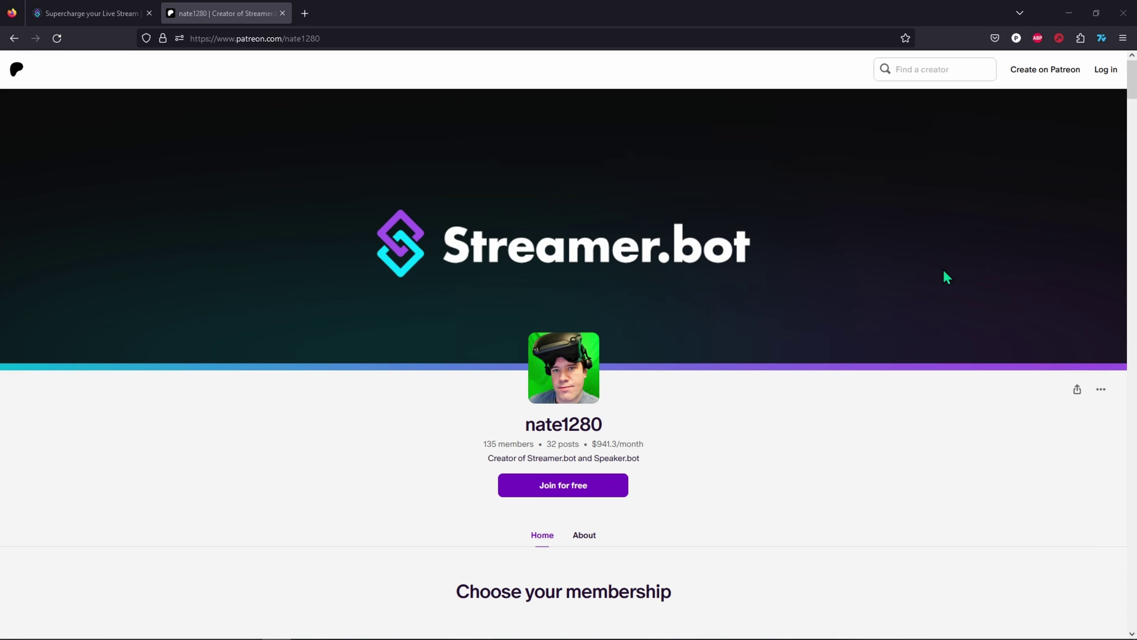
Log in to Patreon and connect Discord under Settings > Connected apps, authorizing the link
click(1105, 69)
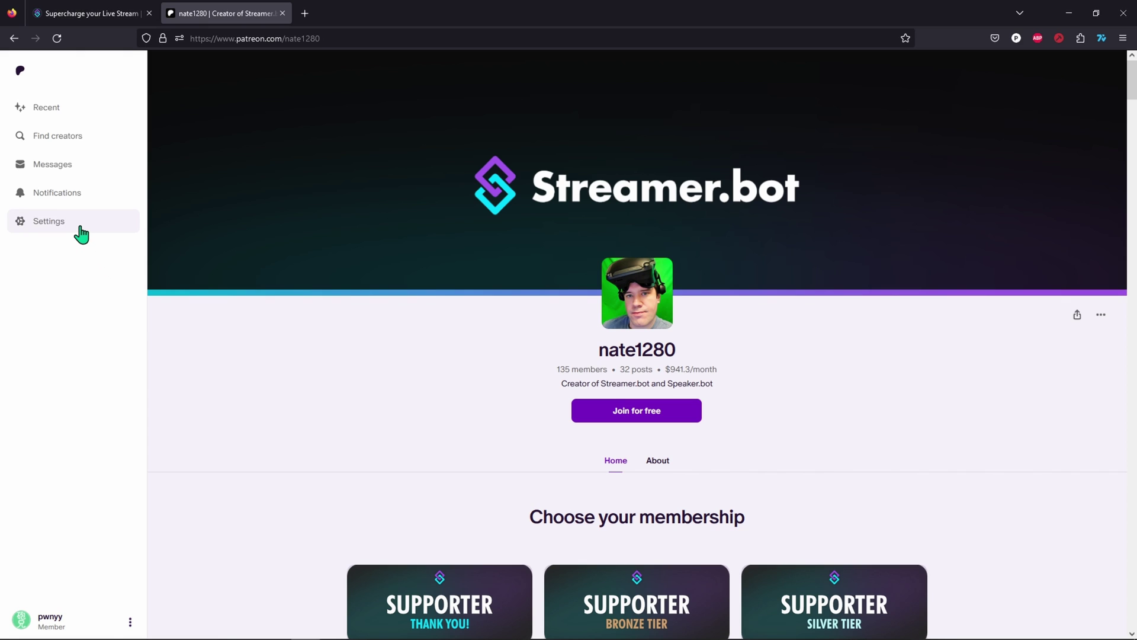
click(81, 228)
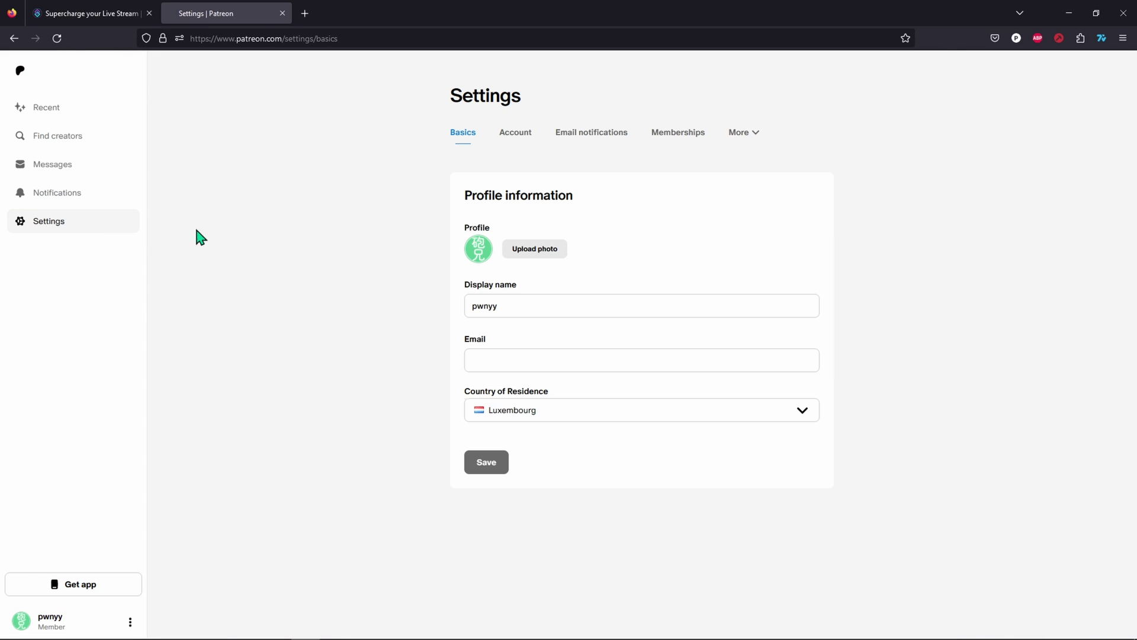
click(750, 141)
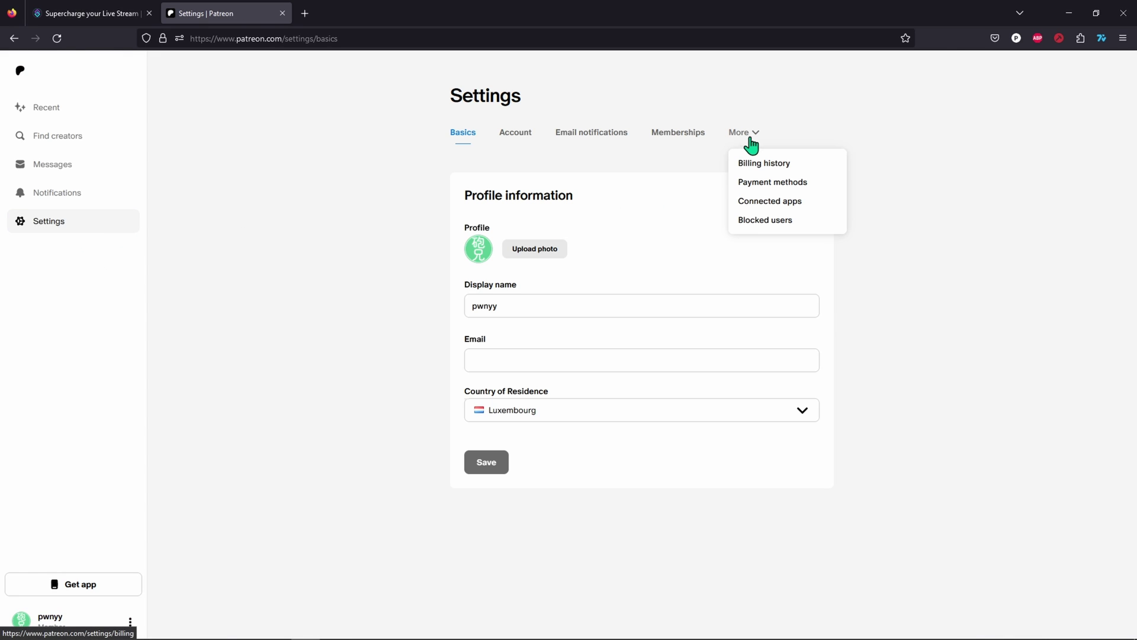
click(770, 201)
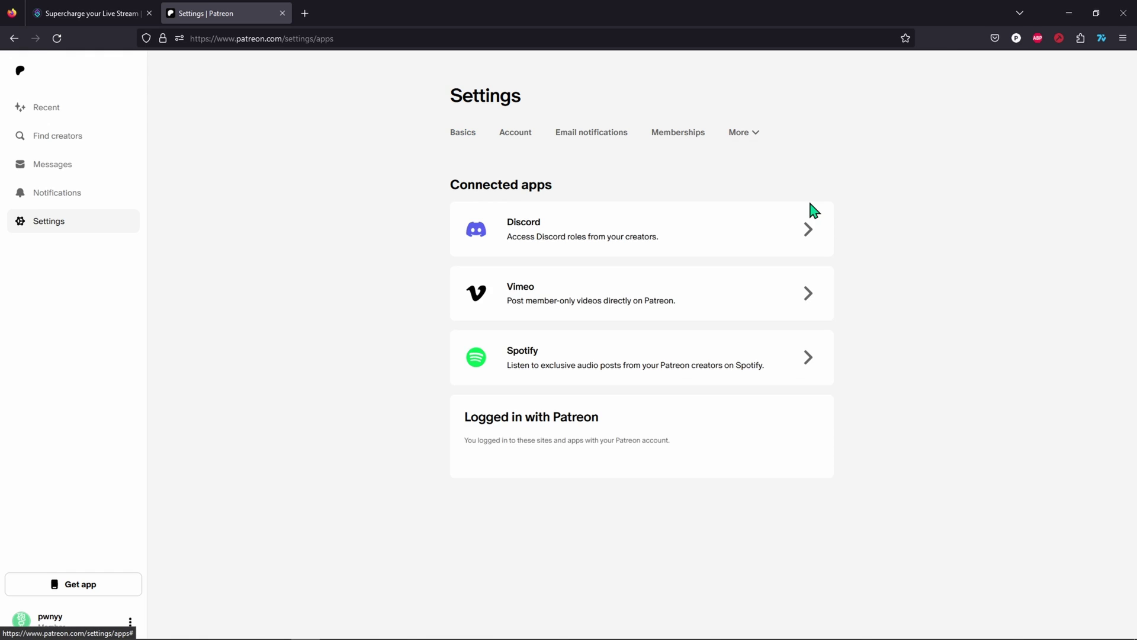
click(808, 232)
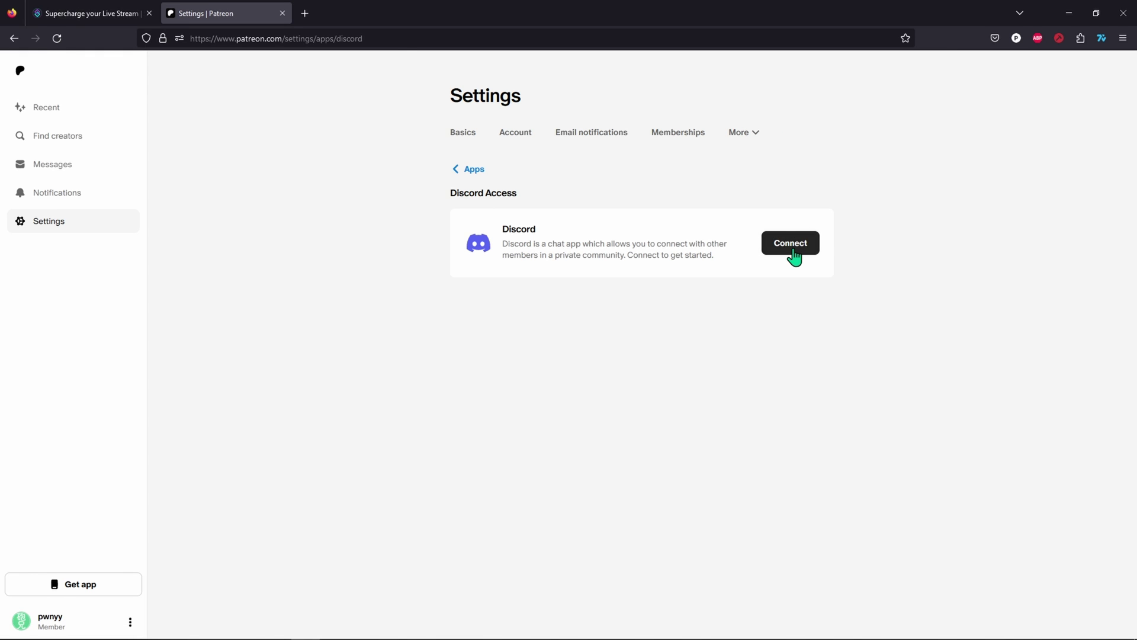
click(797, 252)
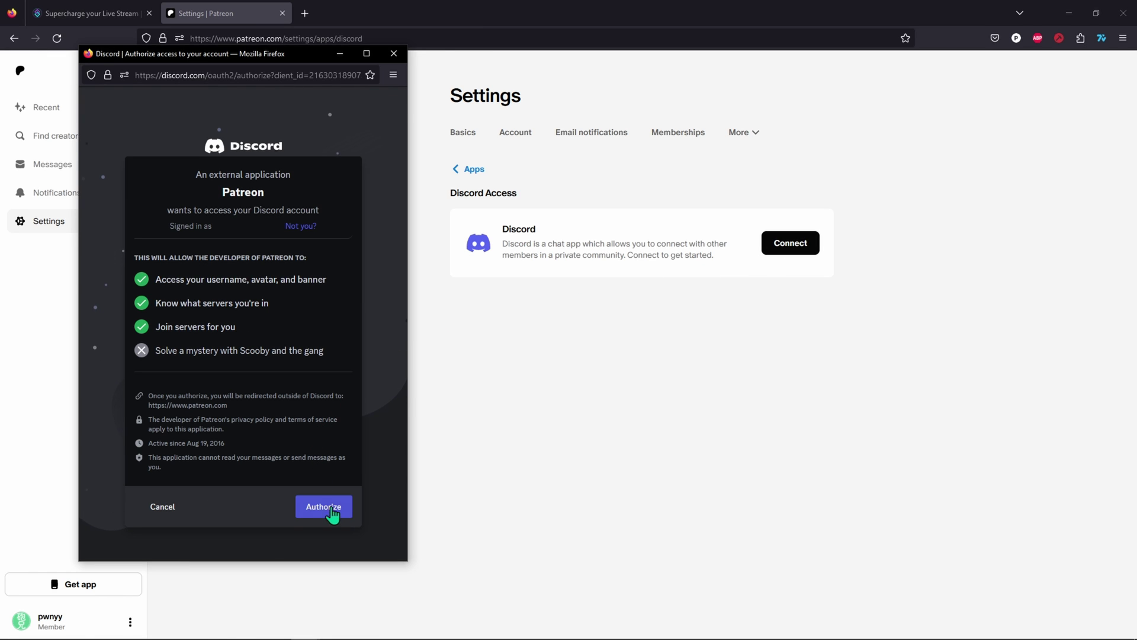
click(331, 516)
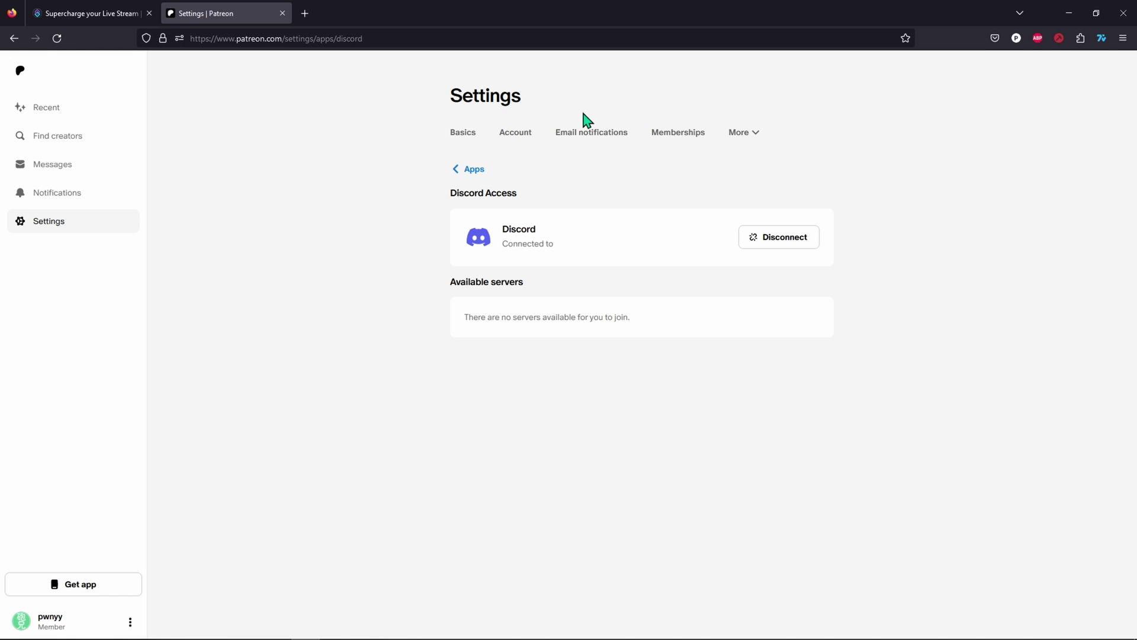
Back in Streamer.bot, check for updates on the alpha channel to reveal 0.2.2-alpha.15
click(1069, 13)
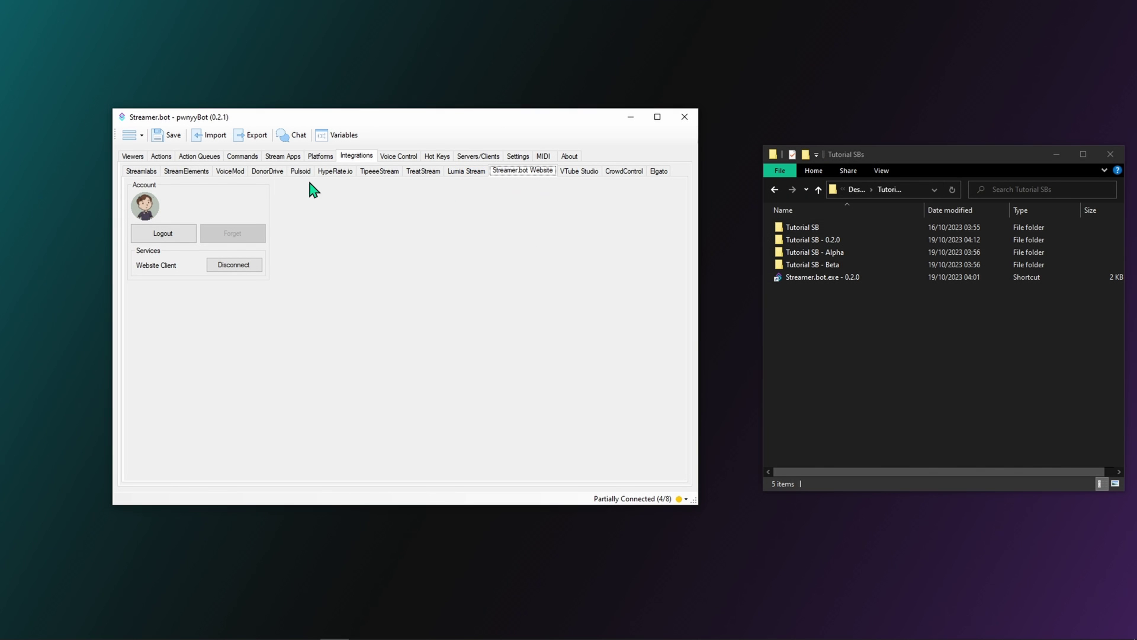
click(138, 139)
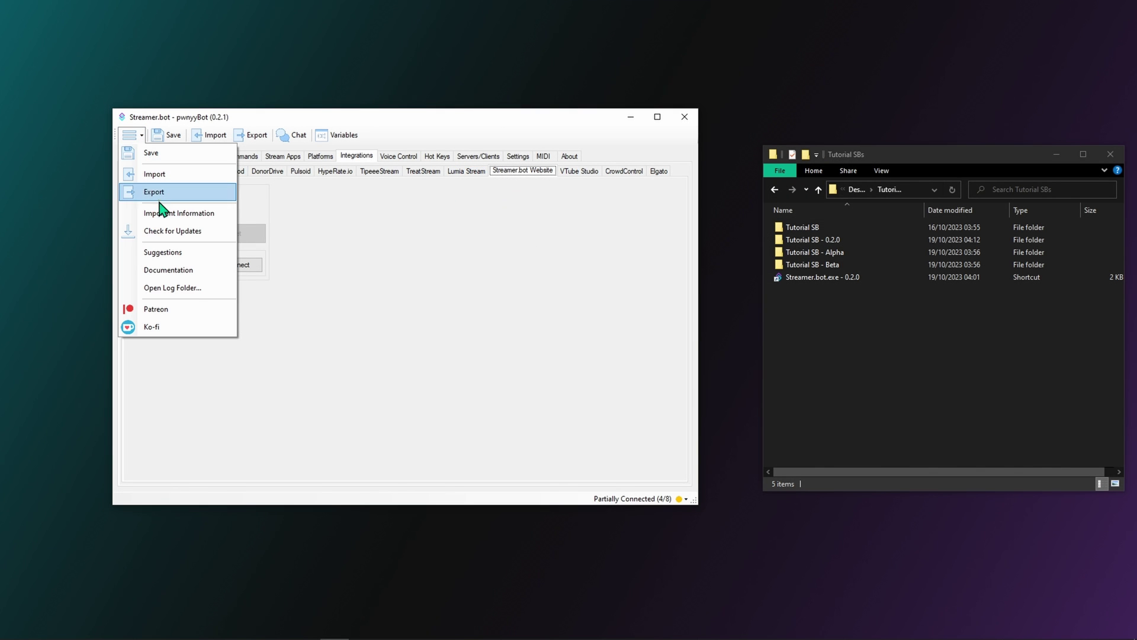
click(216, 235)
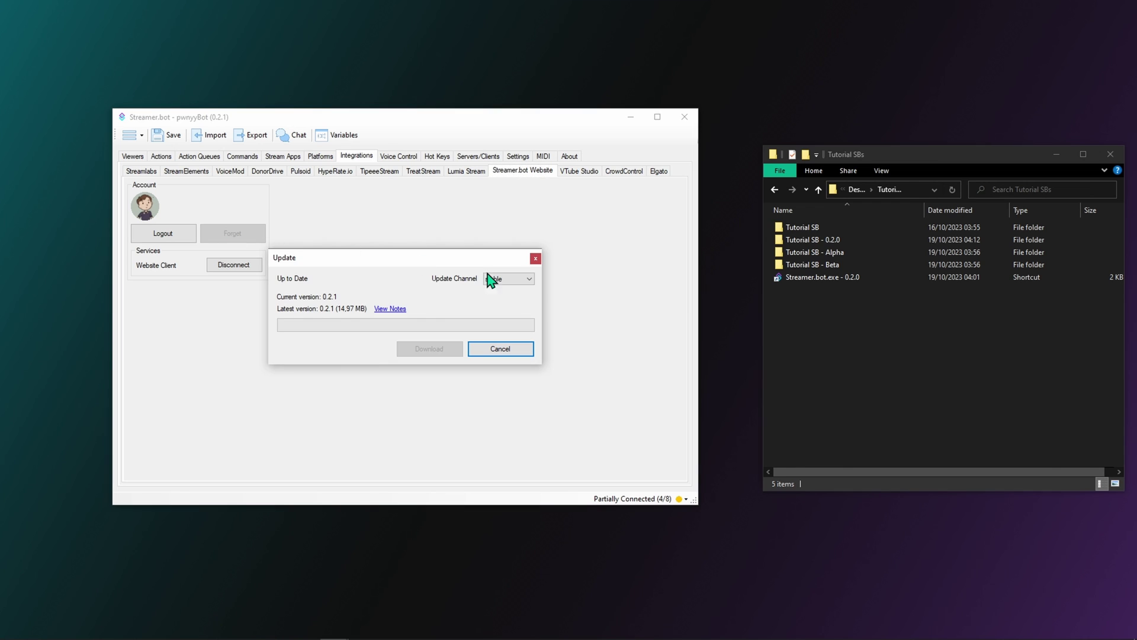
click(493, 278)
click(506, 305)
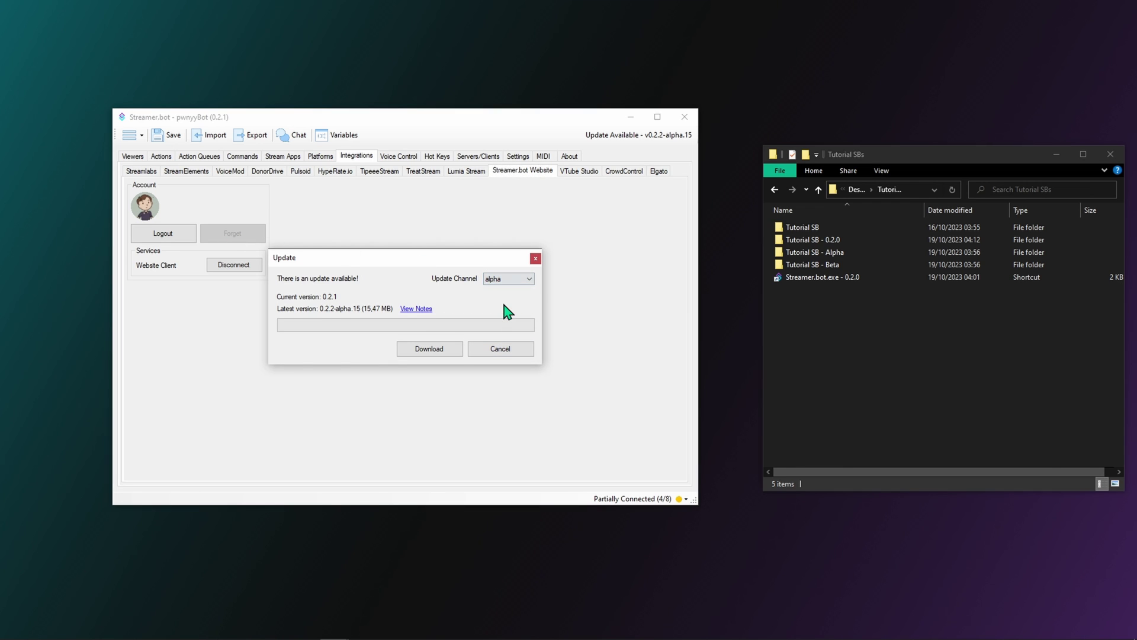